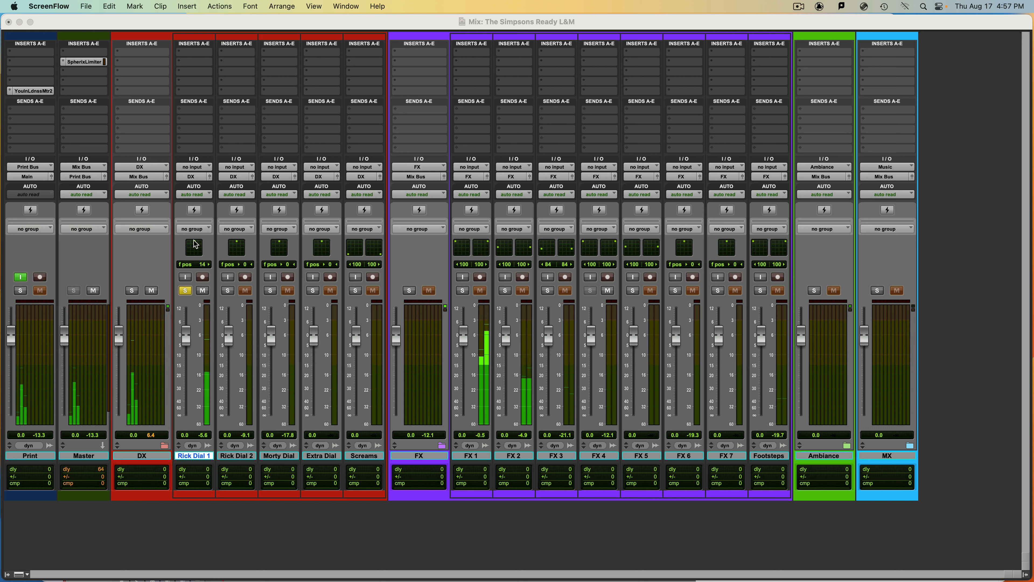
- Shift Rick Dial 1's pan position around the surround field and open its full output panner window over the mixer
{"action": "left_click_drag", "start_coordinate": [193, 240], "coordinate": [191, 254]}
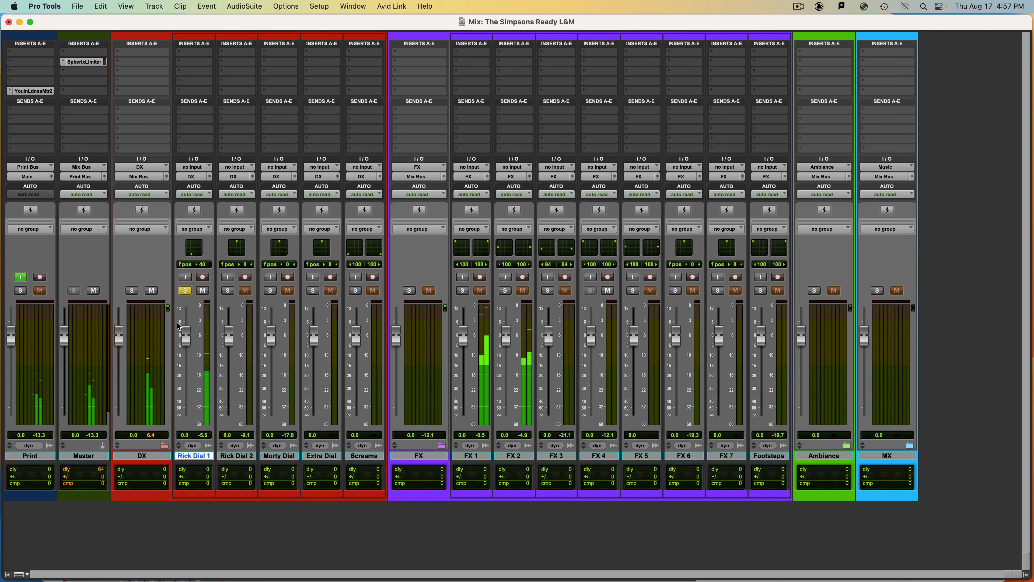
{"action": "left_click_drag", "start_coordinate": [192, 254], "coordinate": [187, 241]}
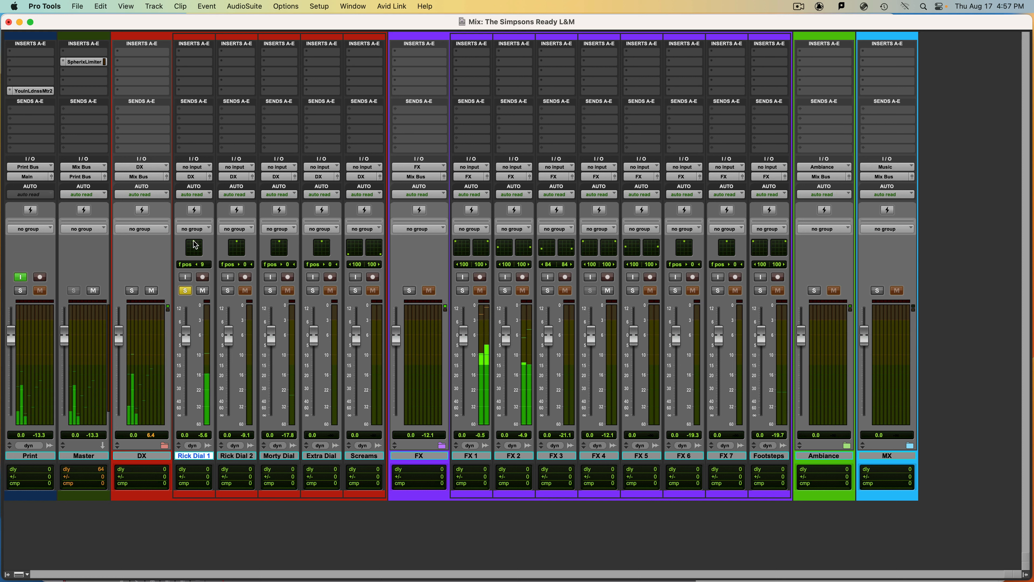
{"action": "left_click", "coordinate": [210, 177]}
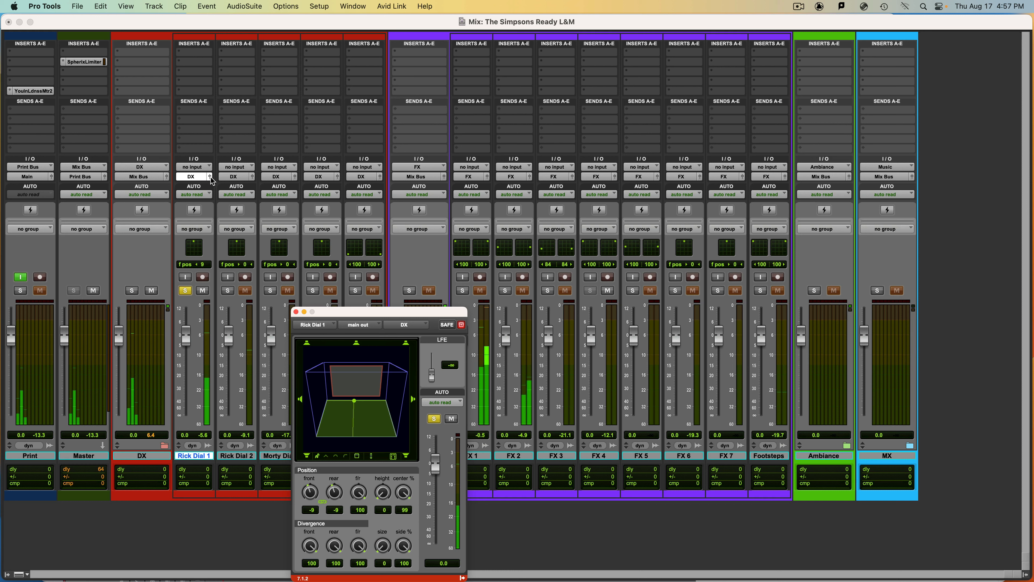
{"action": "left_click_drag", "start_coordinate": [385, 314], "coordinate": [346, 187]}
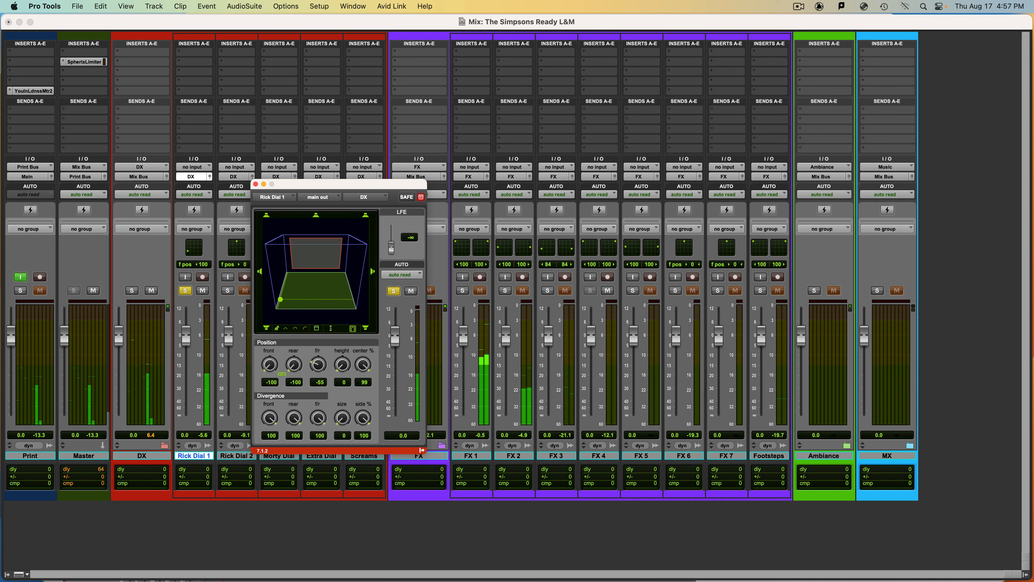
- Try panning Rick Dial 1 across the floor plane, raise its height to 100, move it around the ceiling, and return the height to 0
{"action": "left_click_drag", "start_coordinate": [345, 272], "coordinate": [315, 273]}
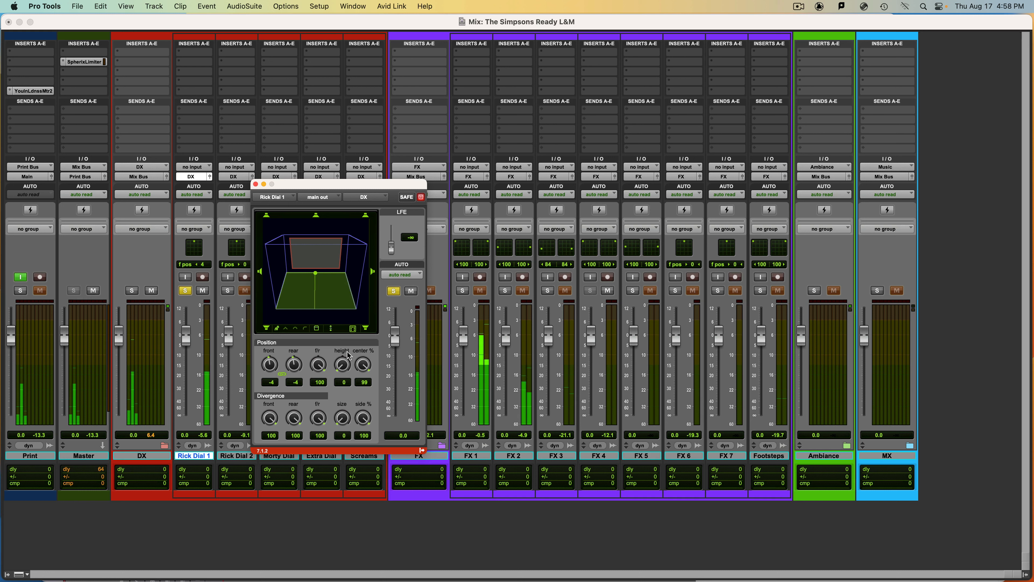
{"action": "left_click_drag", "start_coordinate": [346, 356], "coordinate": [352, 237]}
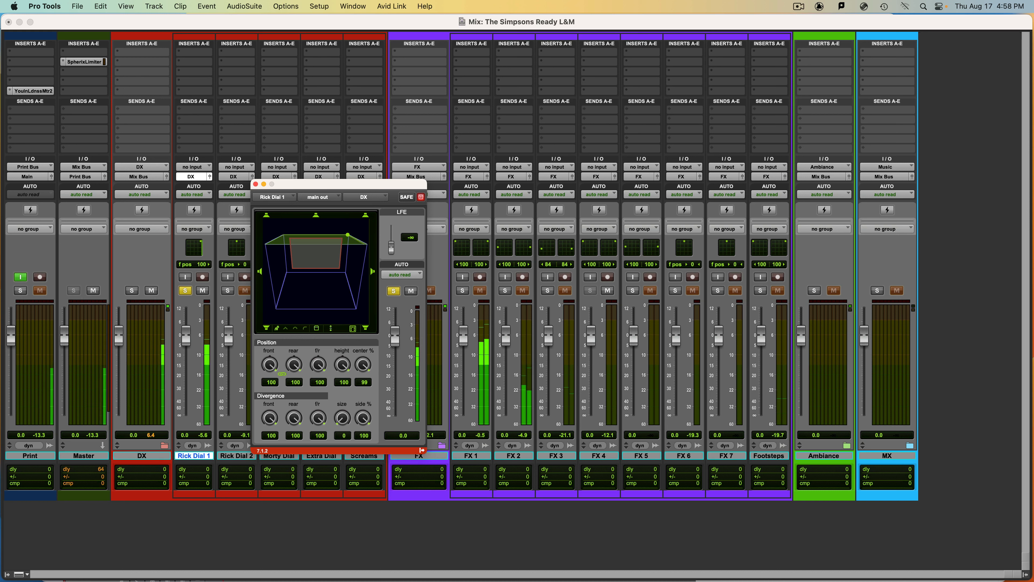
{"action": "left_click_drag", "start_coordinate": [349, 238], "coordinate": [364, 244]}
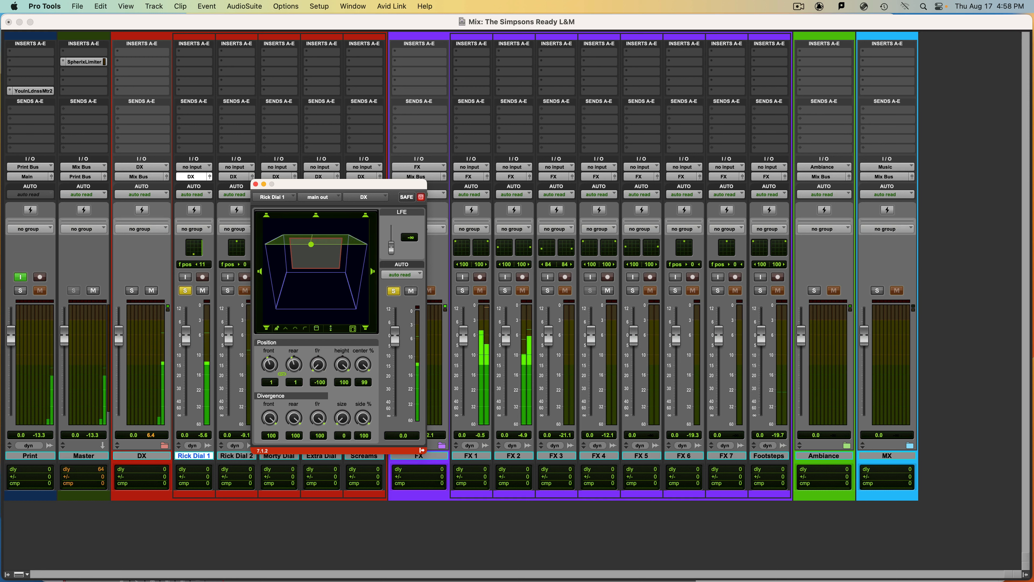
{"action": "left_click_drag", "start_coordinate": [364, 244], "coordinate": [312, 244]}
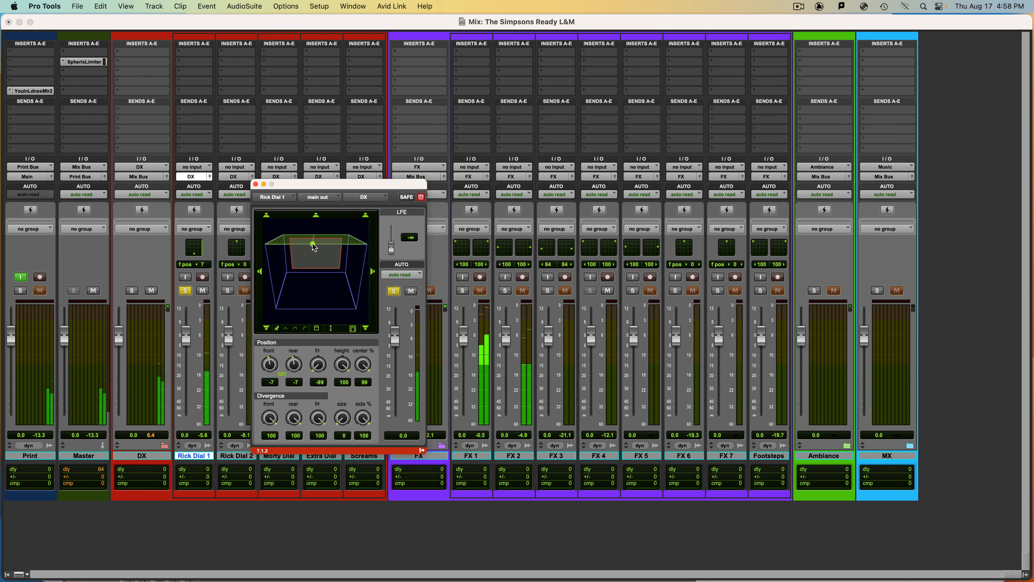
{"action": "mouse_move", "coordinate": [313, 244]}
{"action": "left_mouse_down"}
{"action": "mouse_move", "coordinate": [285, 235]}
{"action": "mouse_move", "coordinate": [301, 234]}
{"action": "mouse_move", "coordinate": [268, 244]}
{"action": "mouse_move", "coordinate": [323, 235]}
{"action": "left_mouse_up"}
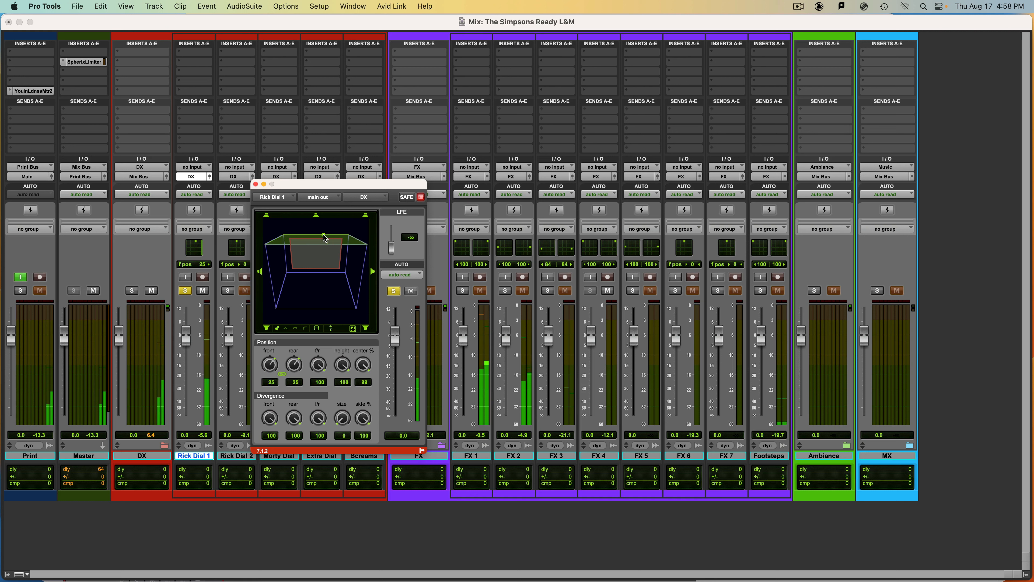
{"action": "left_click_drag", "start_coordinate": [325, 238], "coordinate": [346, 512]}
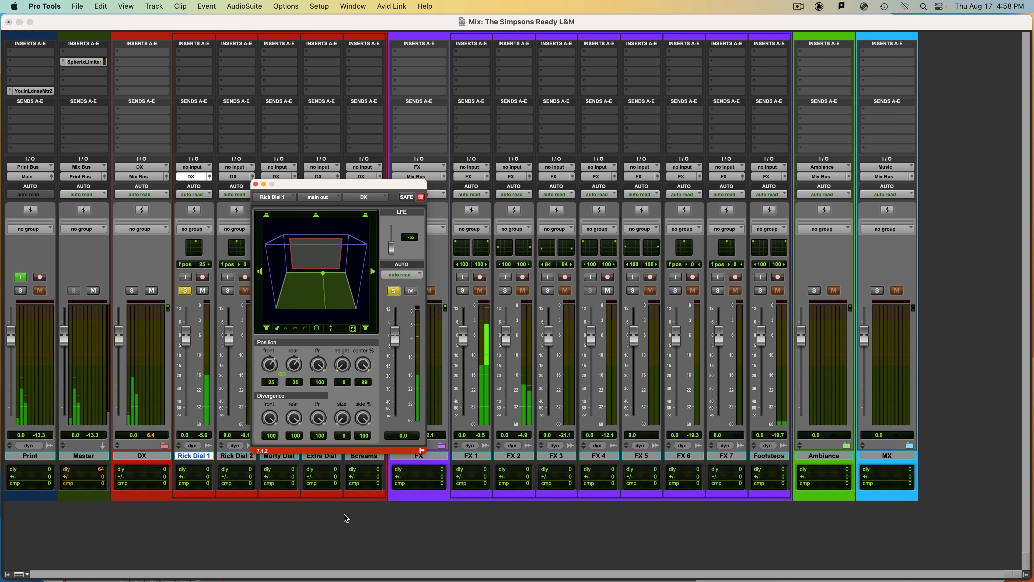
- Audition Rick Dial 1's center percentage at 100 and 0, and set it to 50
{"action": "left_click", "coordinate": [360, 358]}
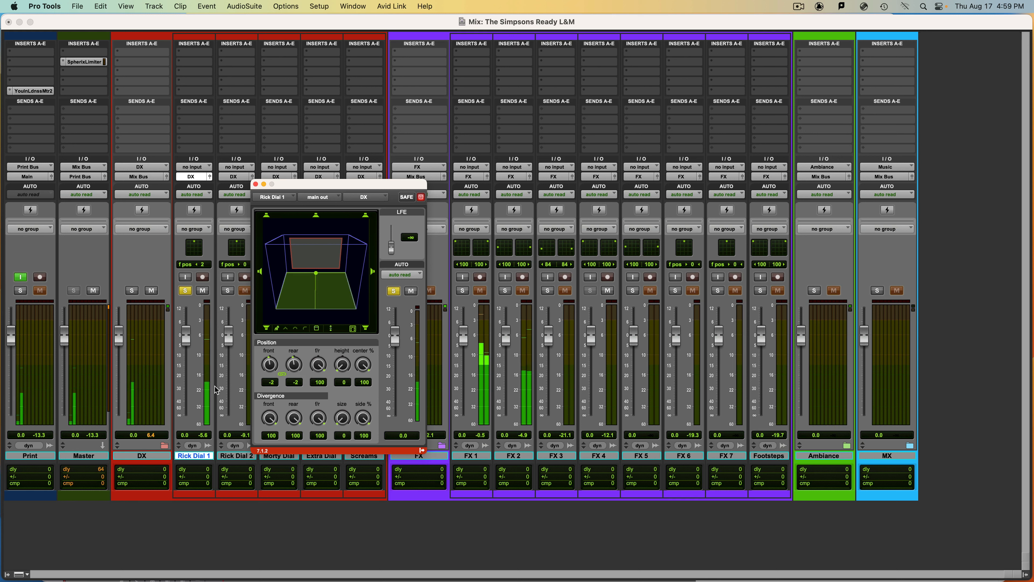
{"action": "left_click_drag", "start_coordinate": [364, 365], "coordinate": [371, 466]}
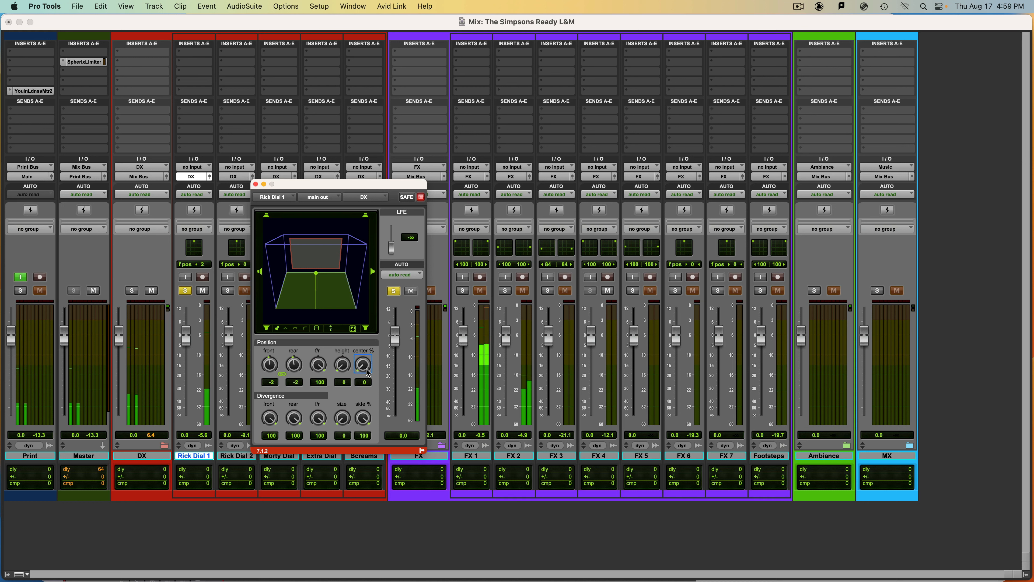
{"action": "mouse_move", "coordinate": [368, 371]}
{"action": "left_mouse_down"}
{"action": "mouse_move", "coordinate": [362, 164]}
{"action": "mouse_move", "coordinate": [360, 285]}
{"action": "left_mouse_up"}
{"action": "left_click_drag", "start_coordinate": [363, 365], "coordinate": [361, 319]}
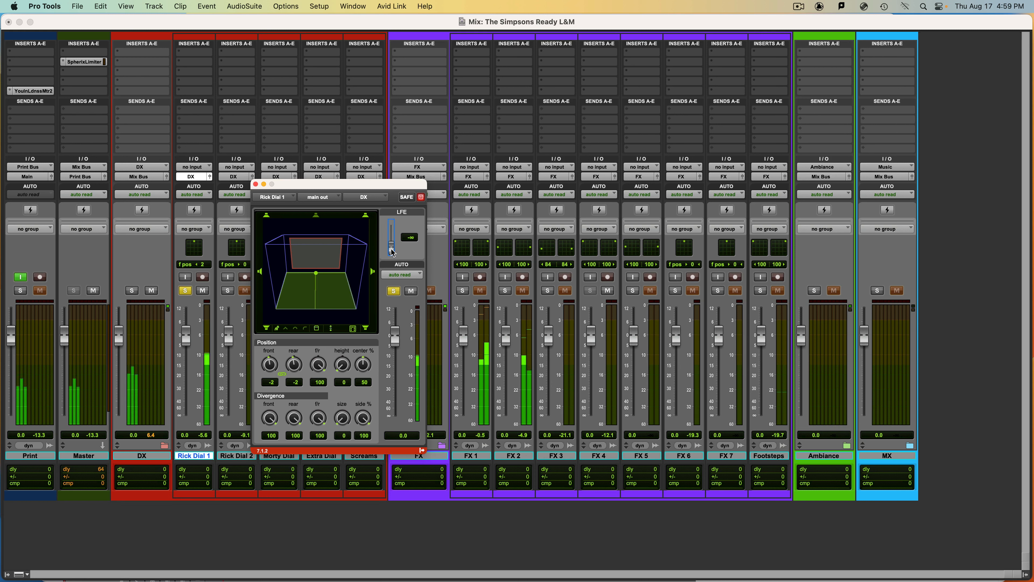
- Try raising Rick Dial 1's LFE send to +12.0 and pull it back down to minus infinity
{"action": "left_click_drag", "start_coordinate": [393, 252], "coordinate": [391, 222]}
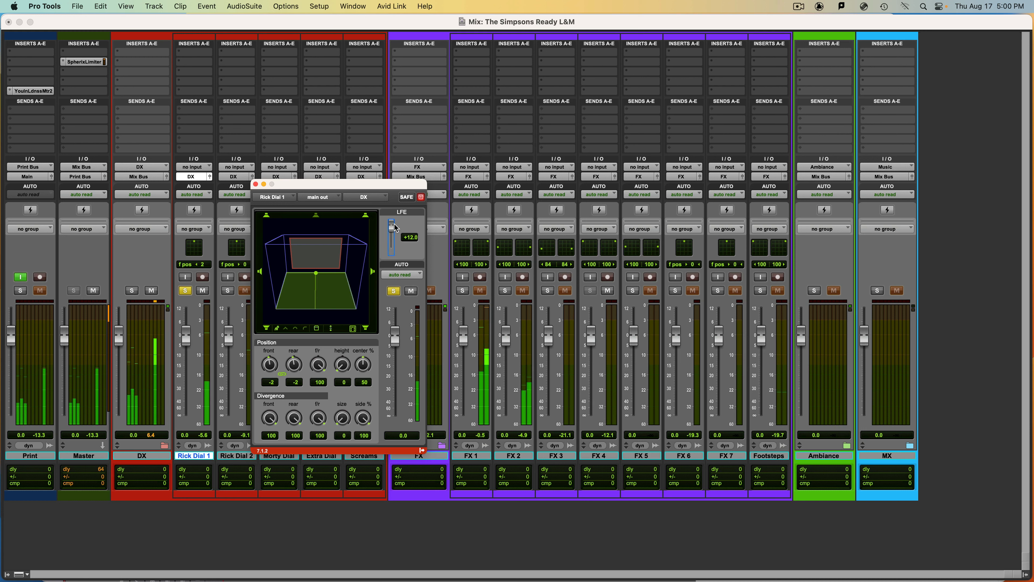
{"action": "left_click_drag", "start_coordinate": [391, 224], "coordinate": [399, 267]}
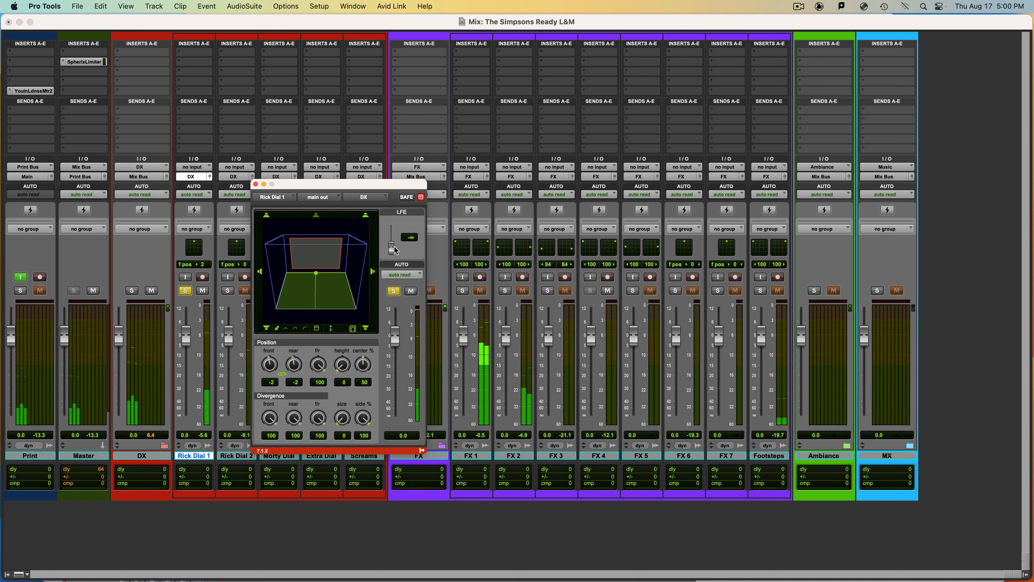
{"action": "left_click_drag", "start_coordinate": [393, 247], "coordinate": [393, 274]}
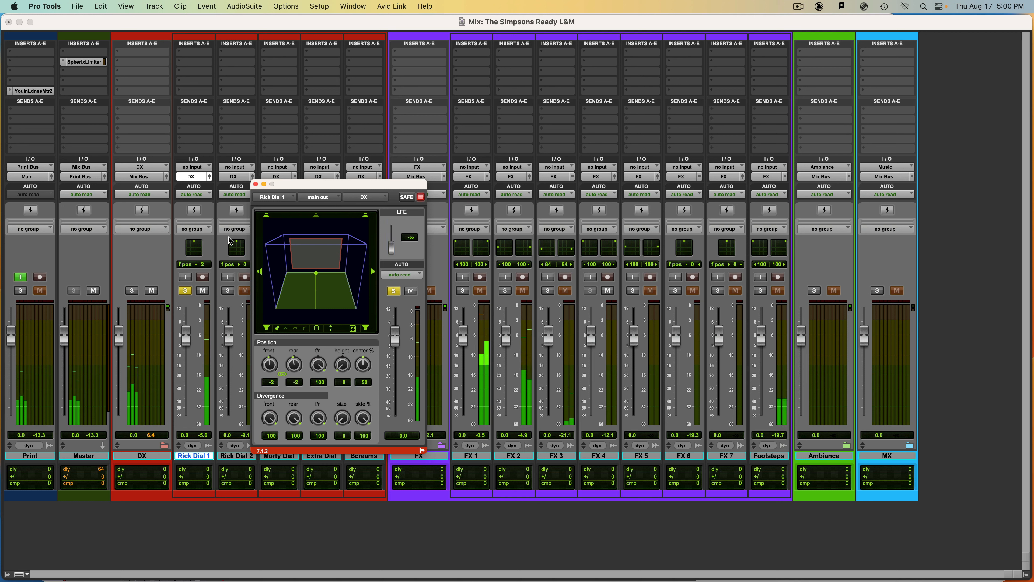
- Set Rick Dial 1's automation mode to touch and write a small pan move near front center during playback
{"action": "left_click_drag", "start_coordinate": [316, 183], "coordinate": [340, 164]}
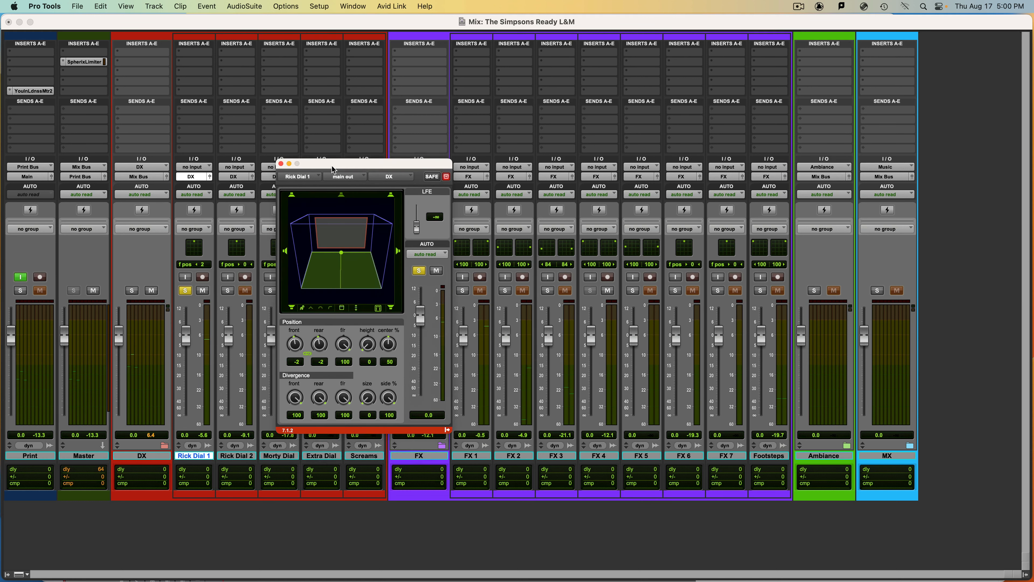
{"action": "left_click", "coordinate": [185, 195]}
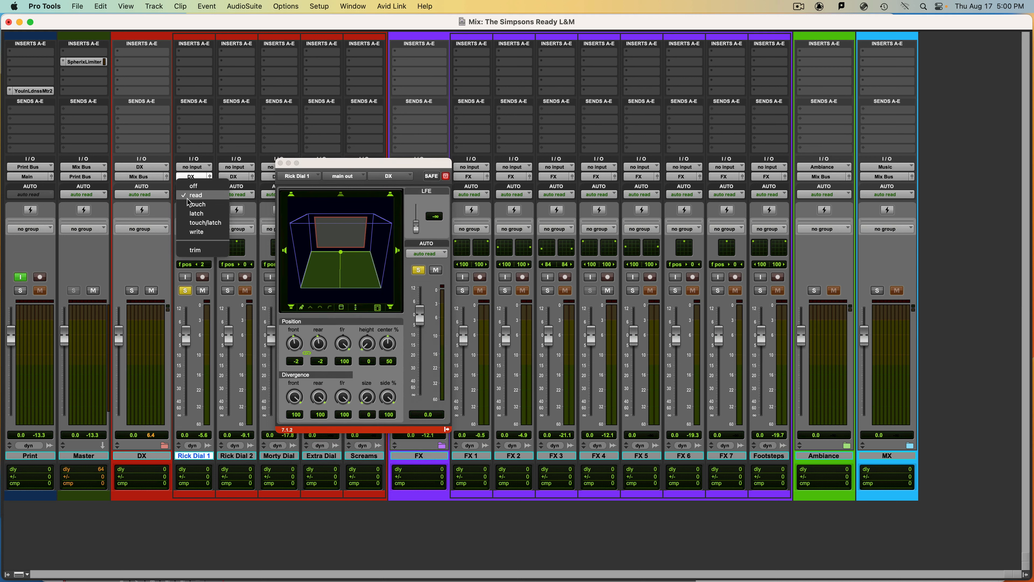
{"action": "left_click", "coordinate": [196, 204]}
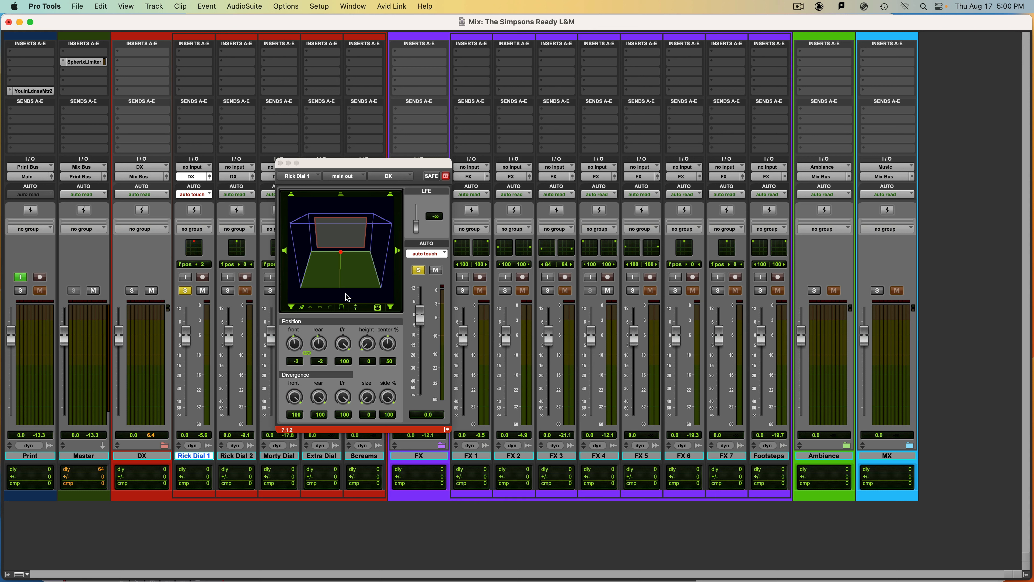
{"action": "mouse_move", "coordinate": [340, 254]}
{"action": "left_mouse_down"}
{"action": "mouse_move", "coordinate": [357, 252]}
{"action": "mouse_move", "coordinate": [325, 252]}
{"action": "mouse_move", "coordinate": [350, 253]}
{"action": "mouse_move", "coordinate": [340, 251]}
{"action": "left_mouse_up"}
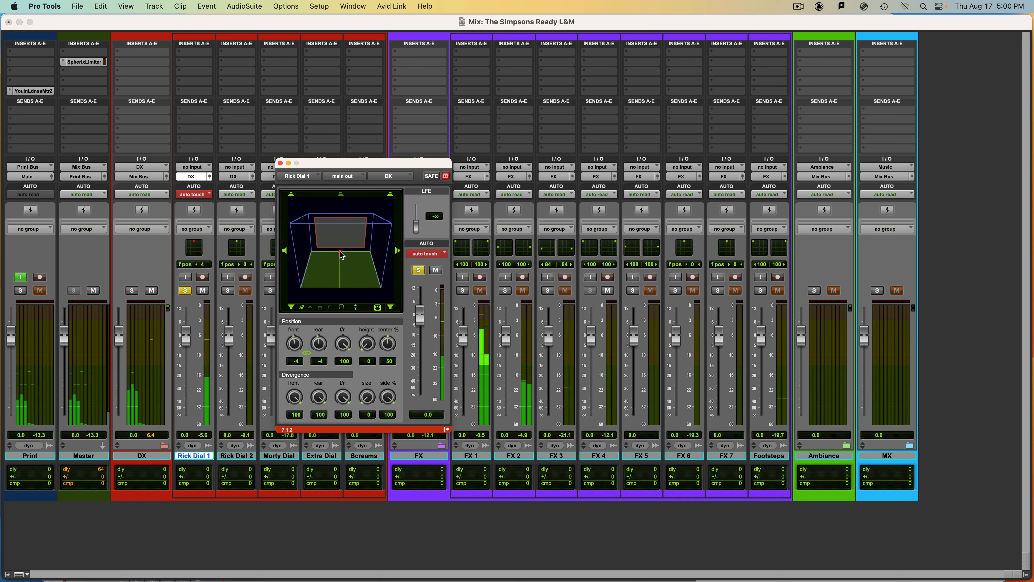
{"action": "key", "text": "space"}
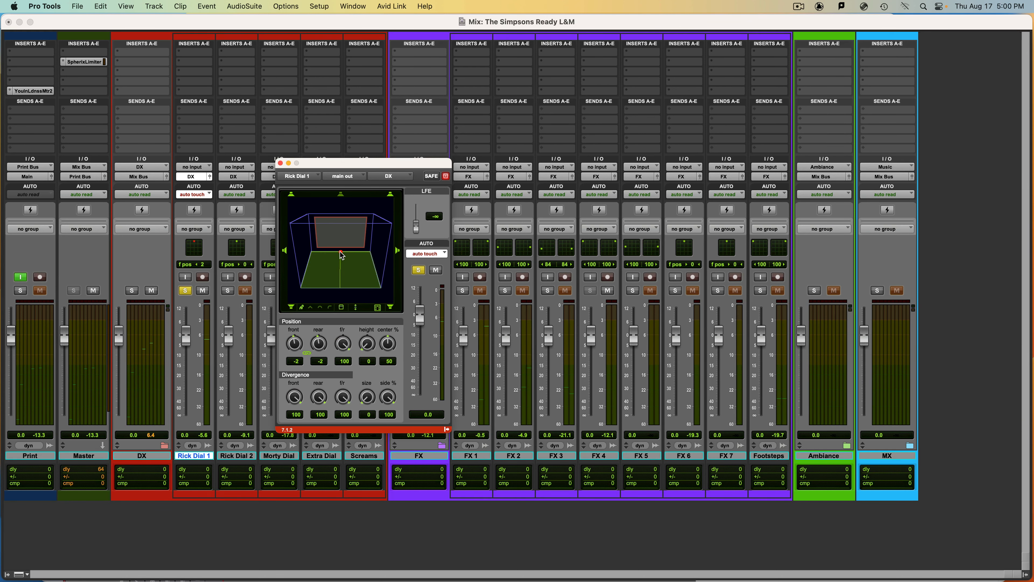
- Switch to the Edit window, move the panner clear of the dialogue tracks, and set the Rick Dial 1 track height to jumbo
{"action": "key", "text": "super+equal"}
{"action": "left_click_drag", "start_coordinate": [320, 164], "coordinate": [346, 495]}
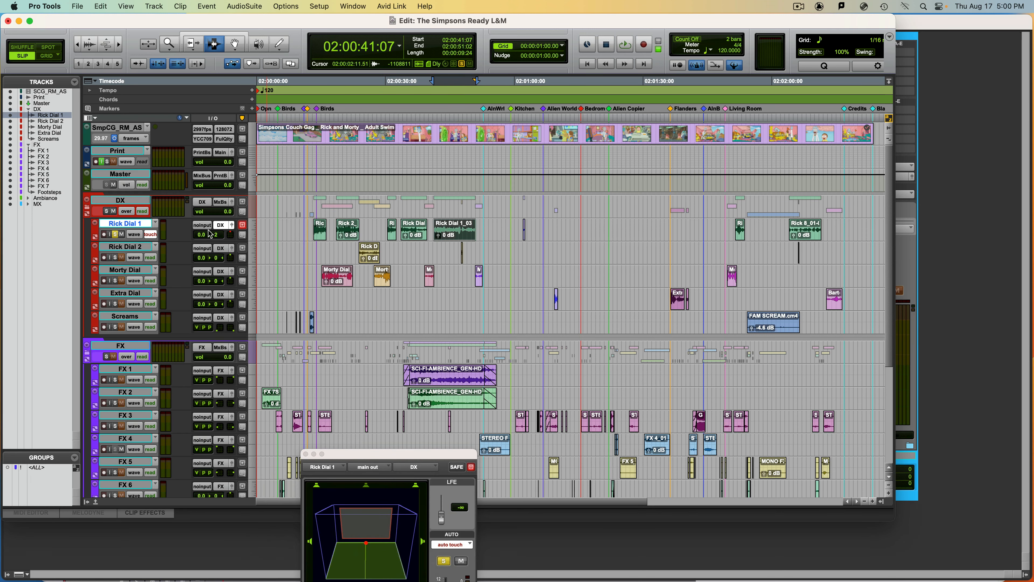
{"action": "left_click", "coordinate": [251, 232]}
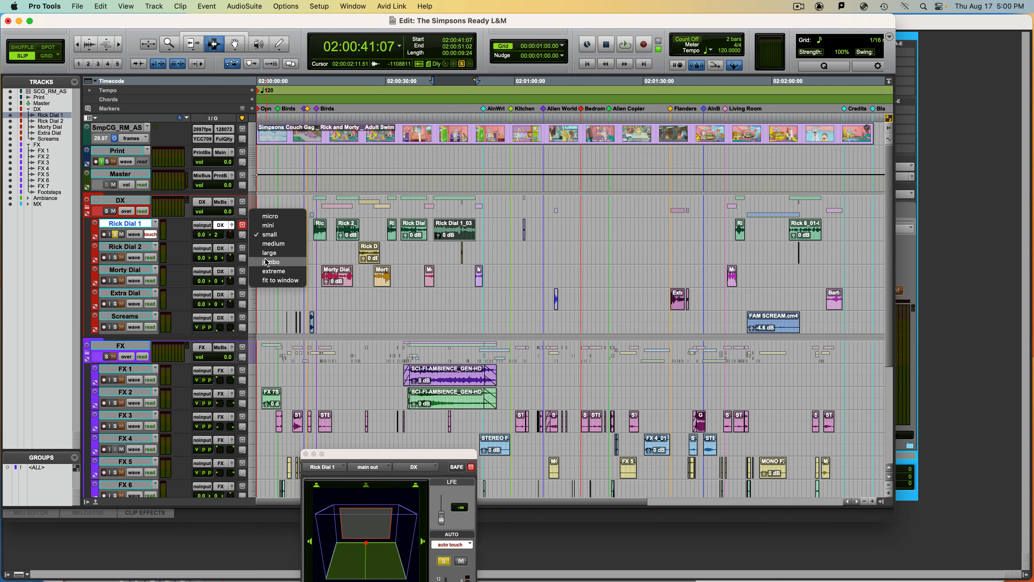
{"action": "left_click", "coordinate": [270, 262]}
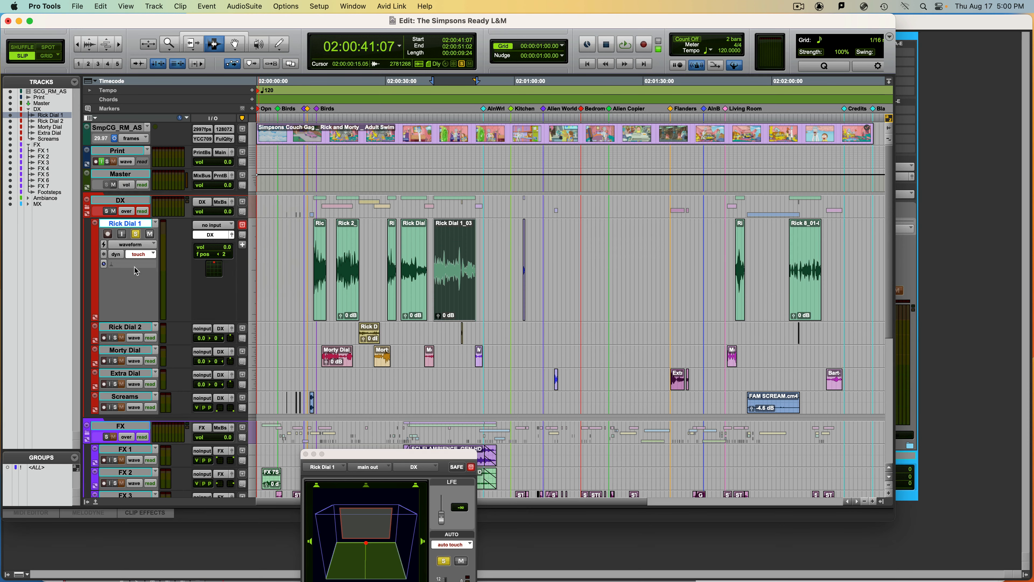
- Show the automation lane beneath Rick Dial 1 and view its rear pos and f/r pos pan automation
{"action": "left_click", "coordinate": [95, 317]}
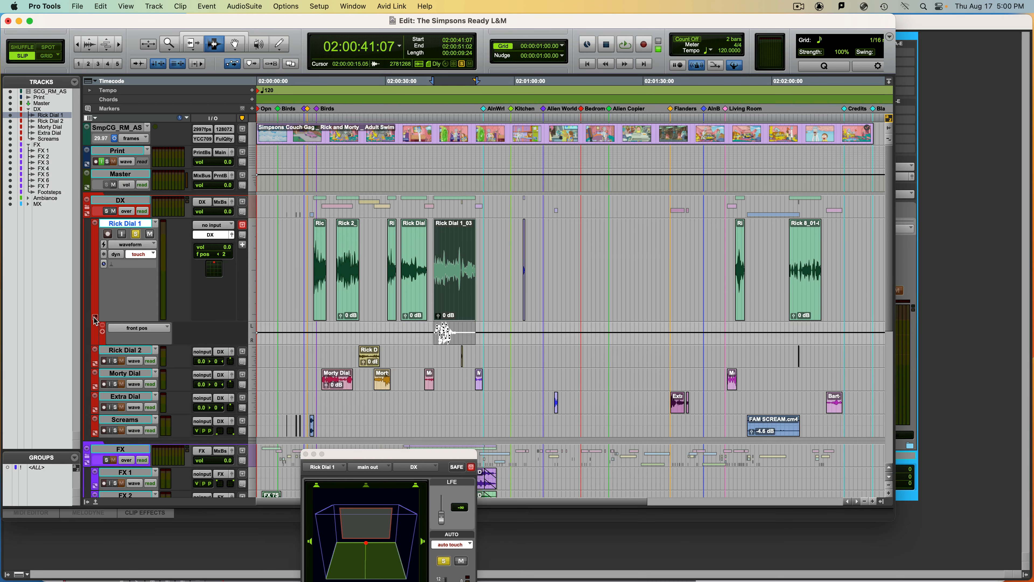
{"action": "left_click", "coordinate": [131, 329]}
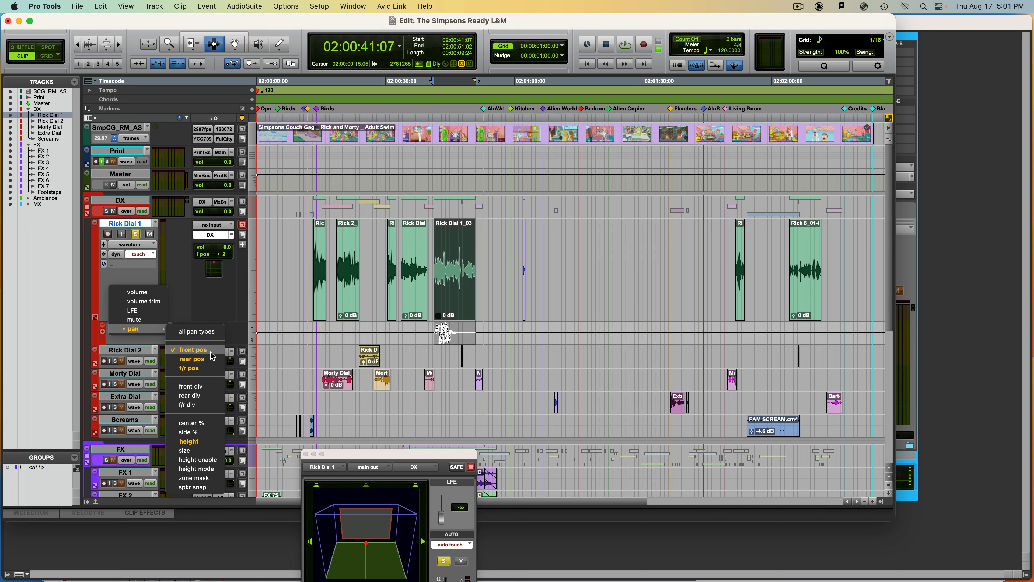
{"action": "left_click", "coordinate": [211, 362]}
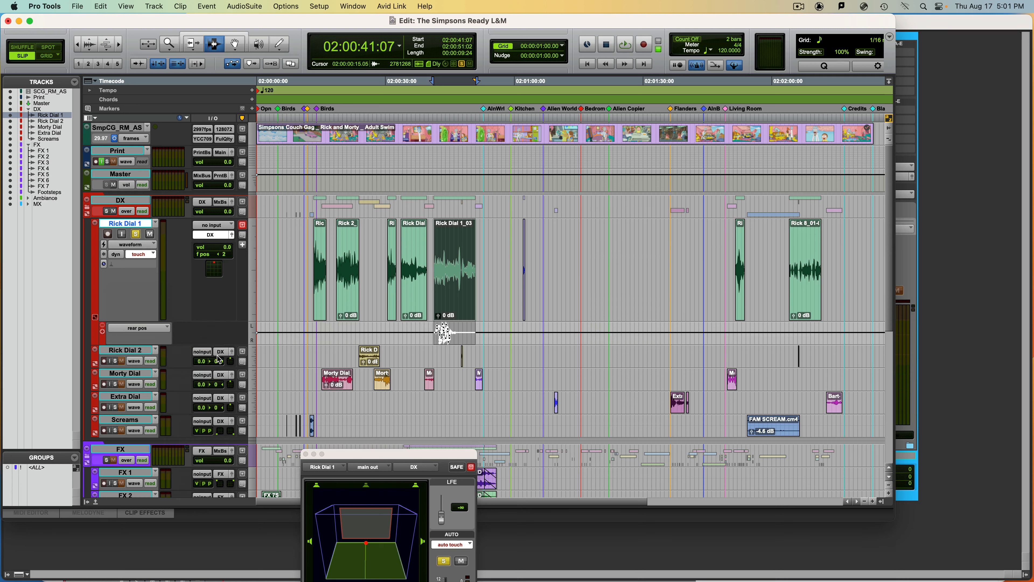
{"action": "left_click", "coordinate": [153, 331]}
{"action": "mouse_move", "coordinate": [154, 330]}
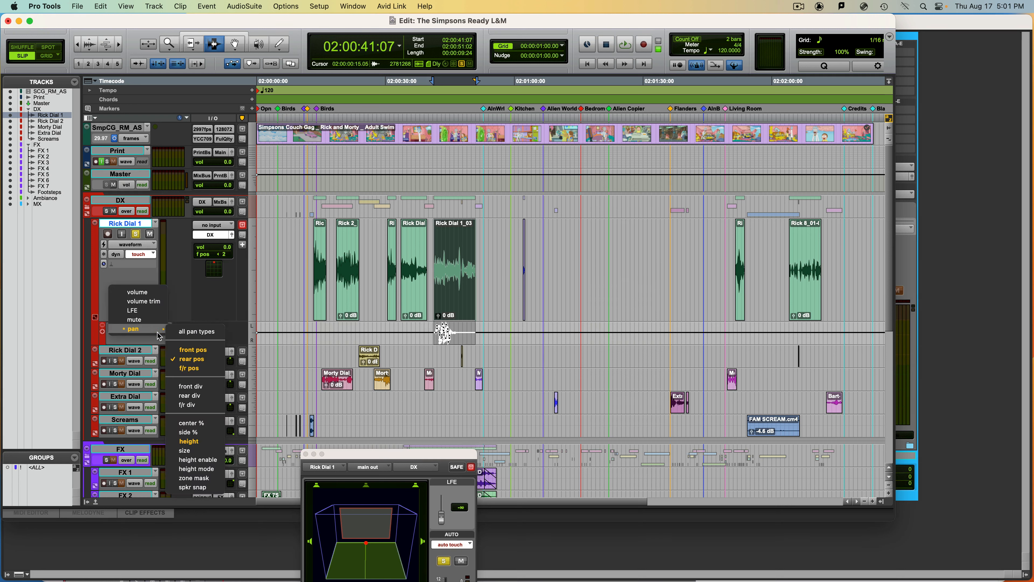
{"action": "left_click", "coordinate": [198, 371]}
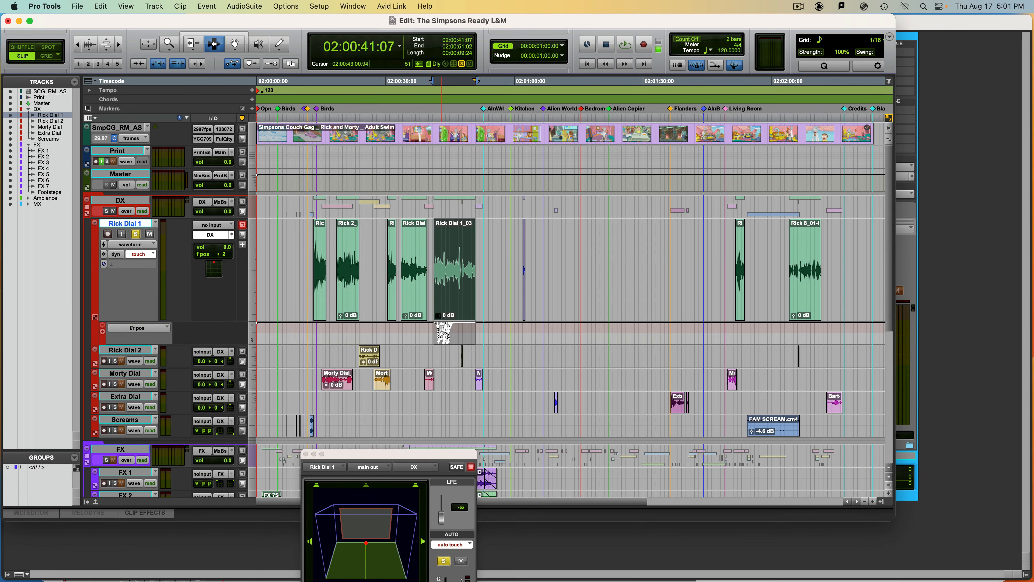